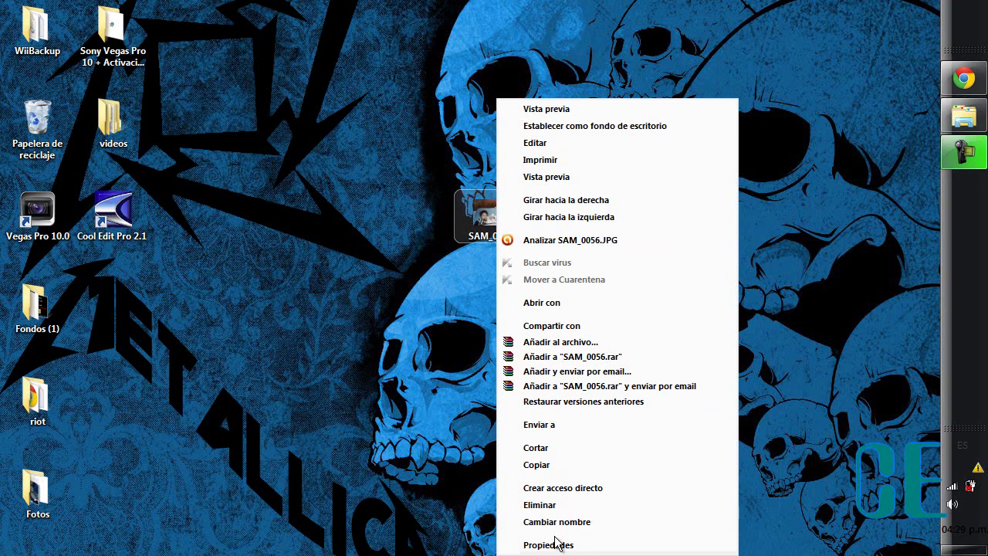
Check the file size of SAM_0056 in its properties, then close the properties window.
click(555, 544)
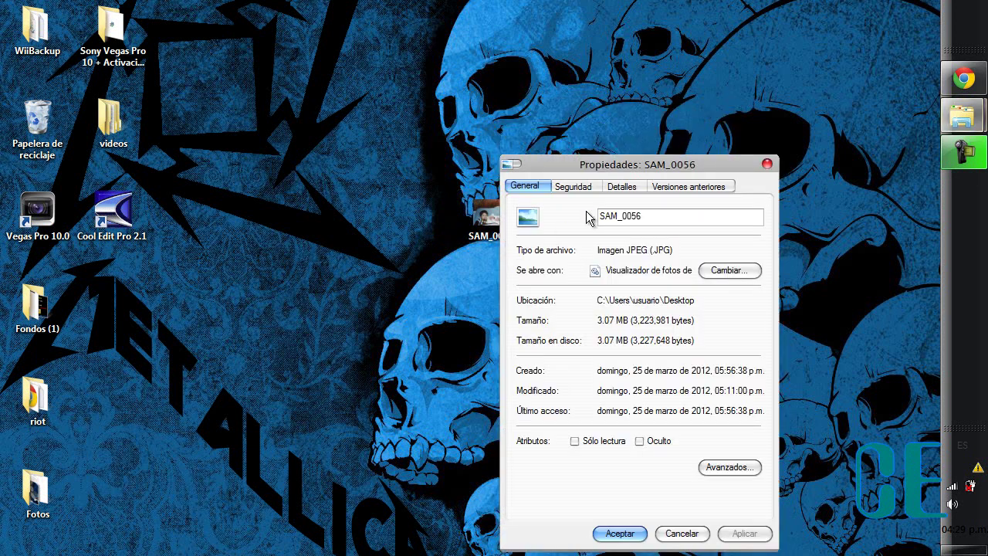
drag(590, 172, 596, 80)
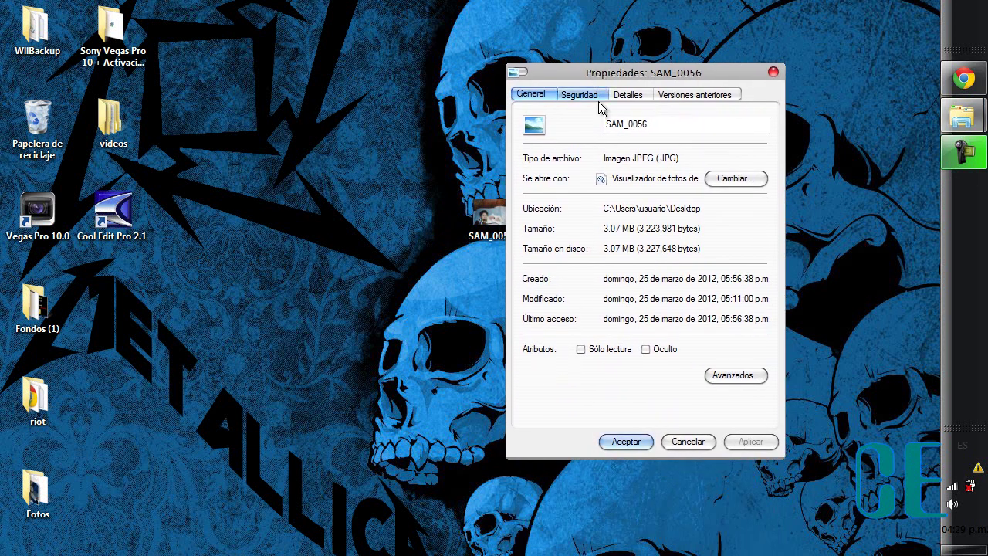
drag(604, 229, 631, 228)
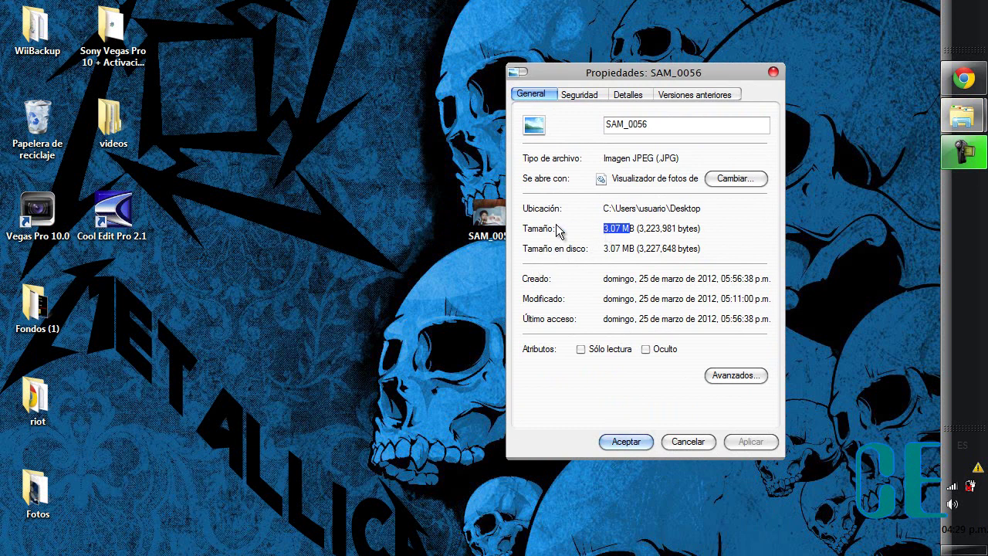
drag(645, 229, 586, 231)
click(637, 229)
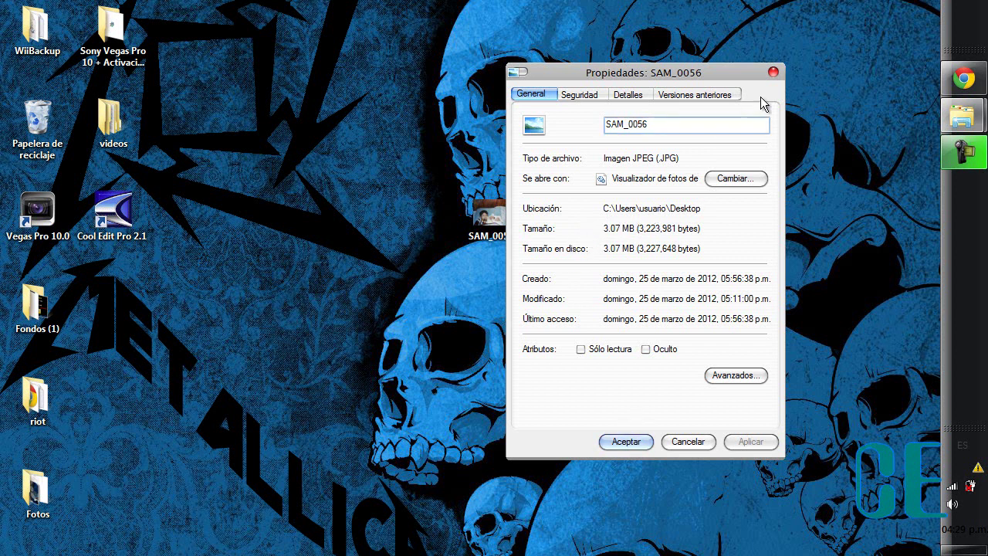
click(773, 72)
Open the desktop photo SAM_0056 with Microsoft Office 2010.
drag(409, 159, 401, 179)
click(444, 199)
click(480, 216)
right_click(482, 218)
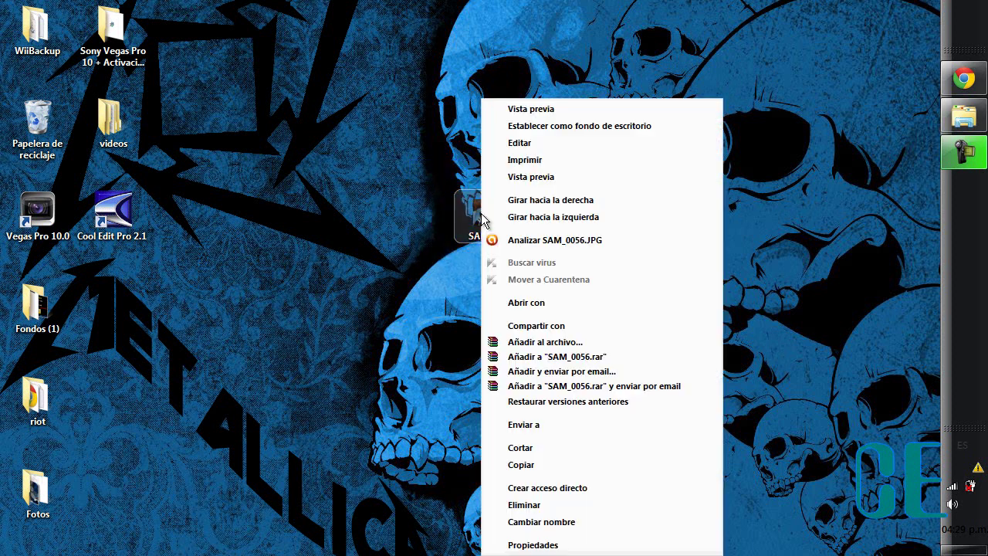
mouse_move(561, 303)
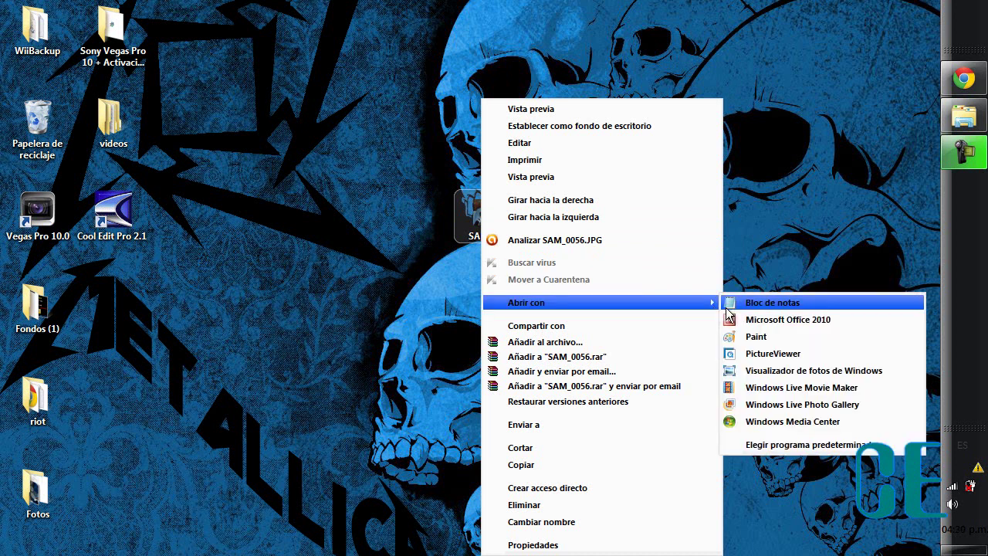
click(828, 318)
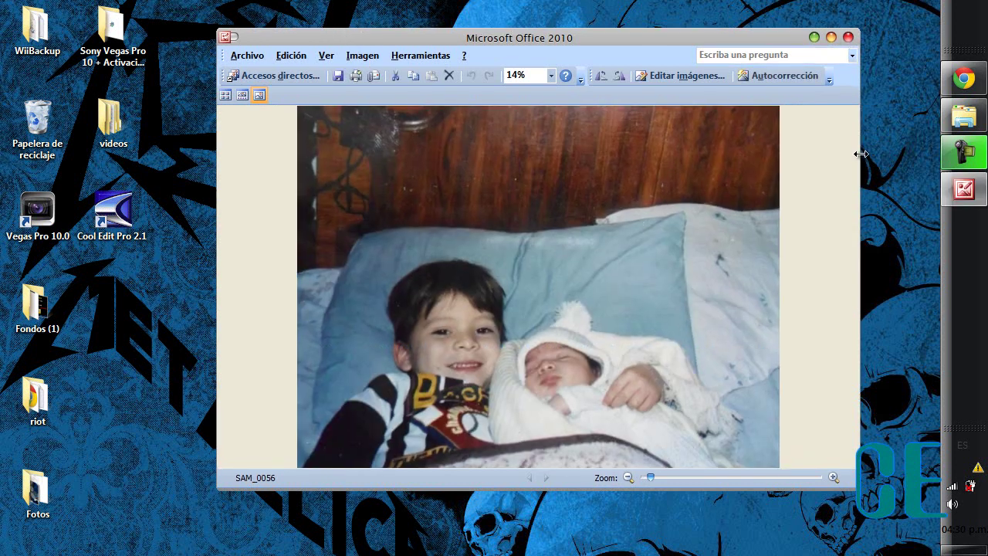
Widen the photo editor window and reposition it on the desktop.
drag(860, 155, 933, 152)
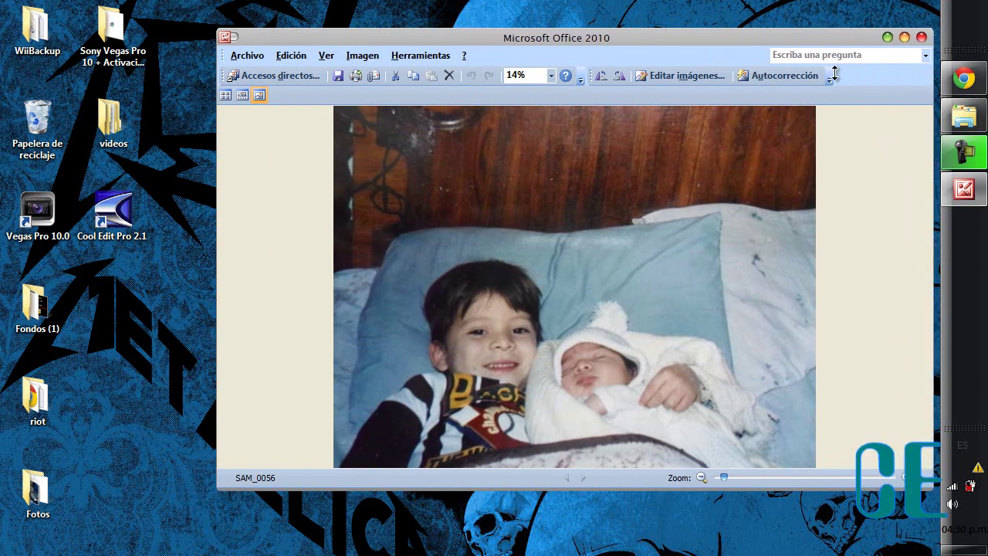
drag(774, 30, 761, 1)
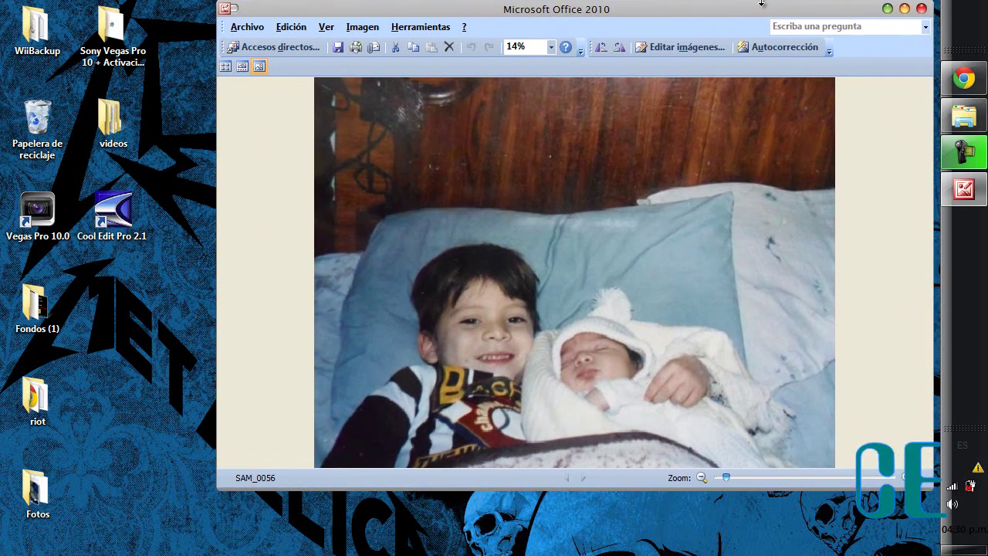
double_click(700, 16)
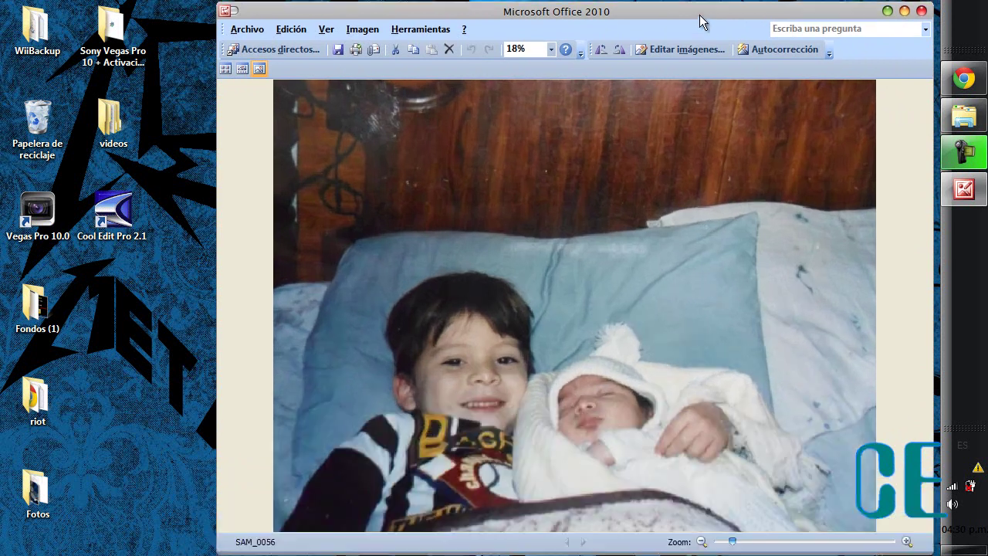
drag(675, 15, 611, 15)
double_click(538, 14)
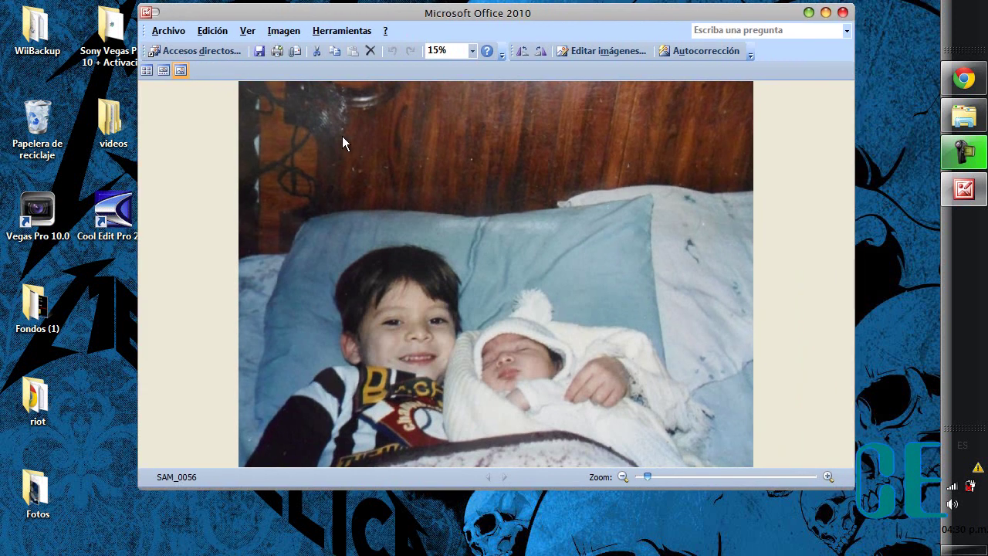
Resize the photo to the predefined Web - Grande (640 x 480 px) size and save the changes while closing the editor.
click(282, 34)
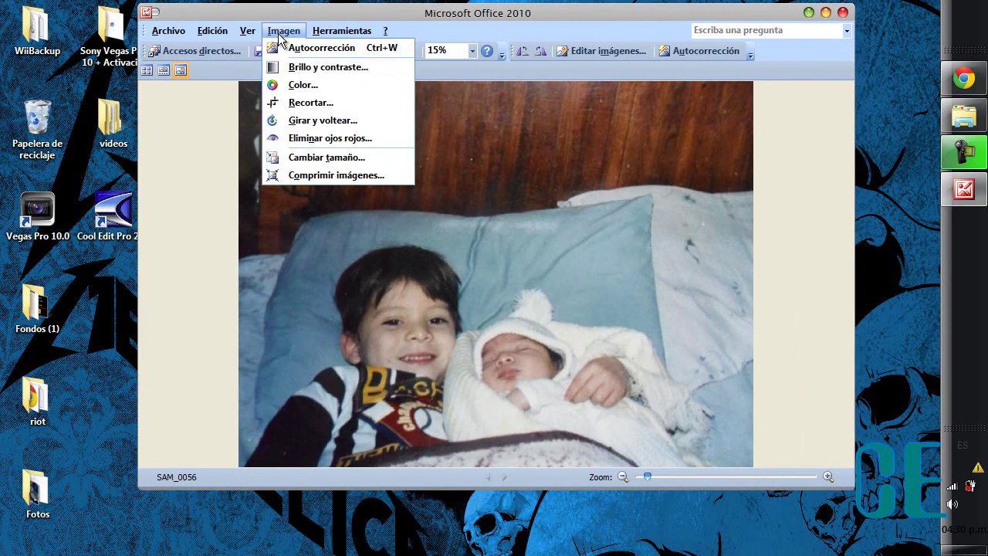
click(401, 158)
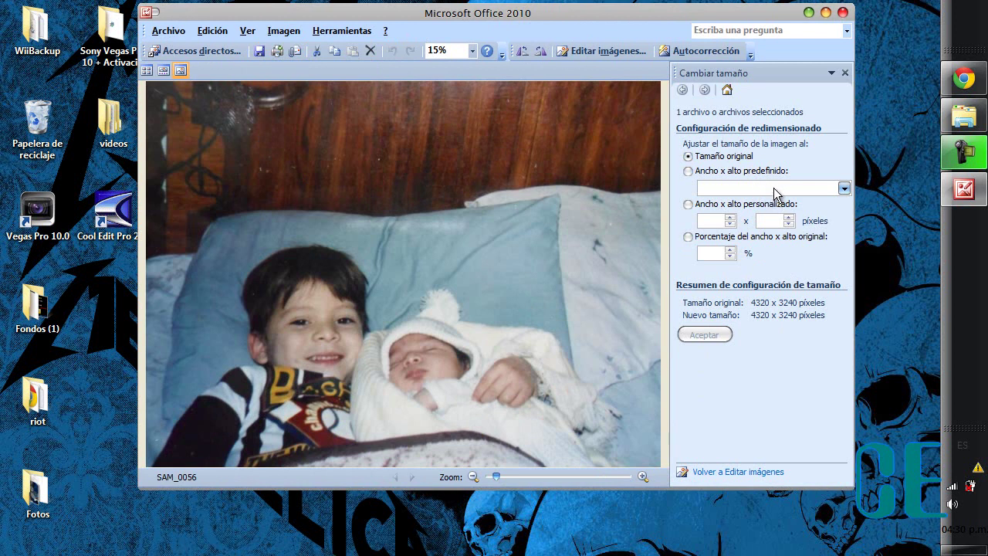
click(756, 193)
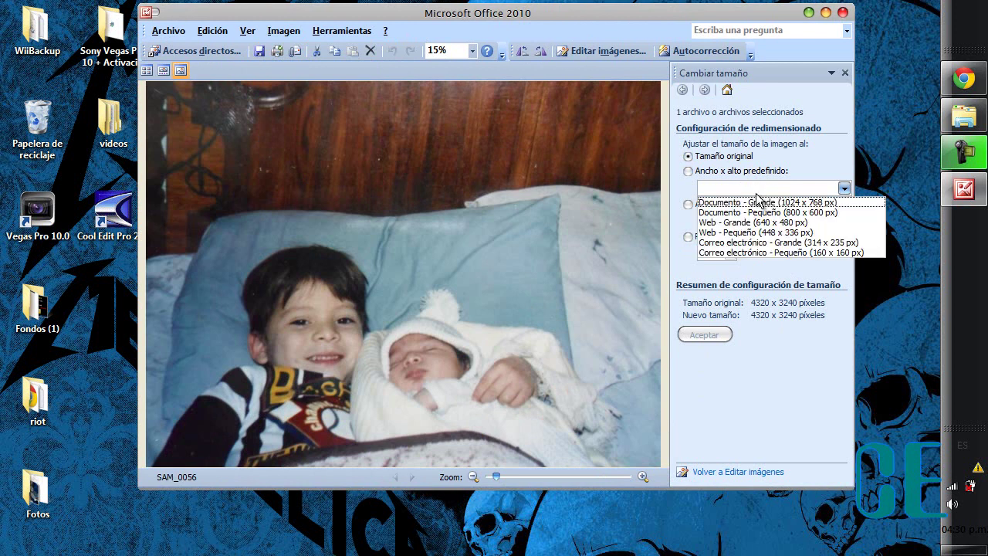
click(806, 223)
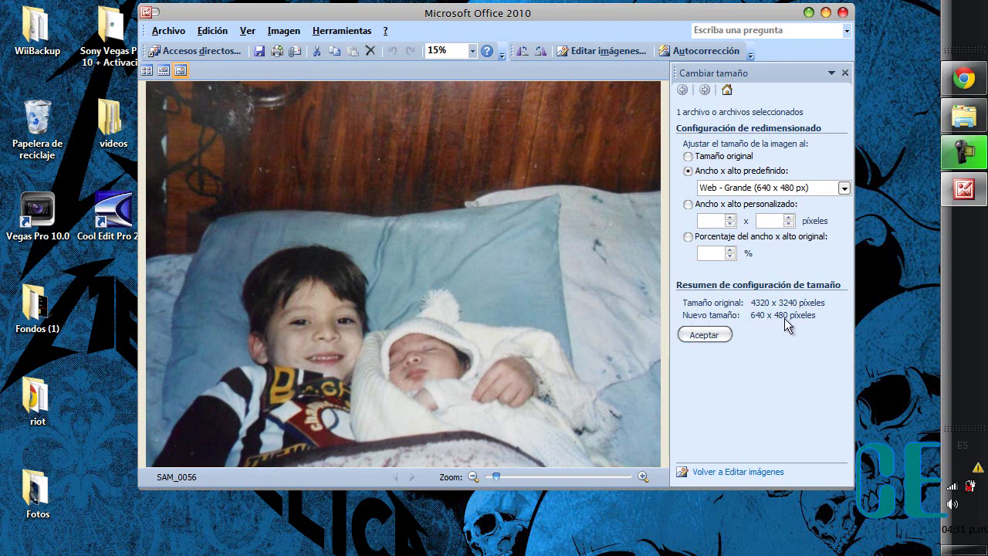
click(704, 334)
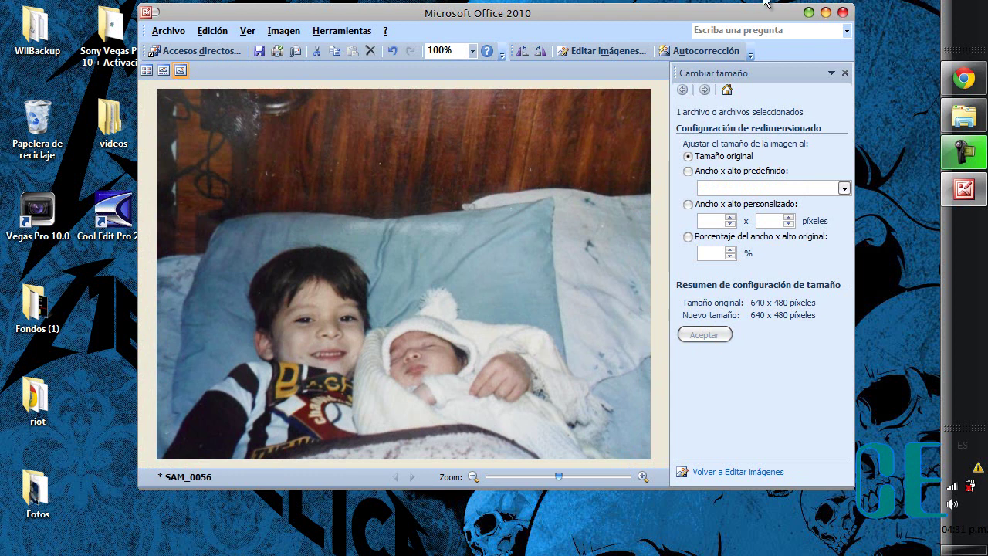
click(843, 13)
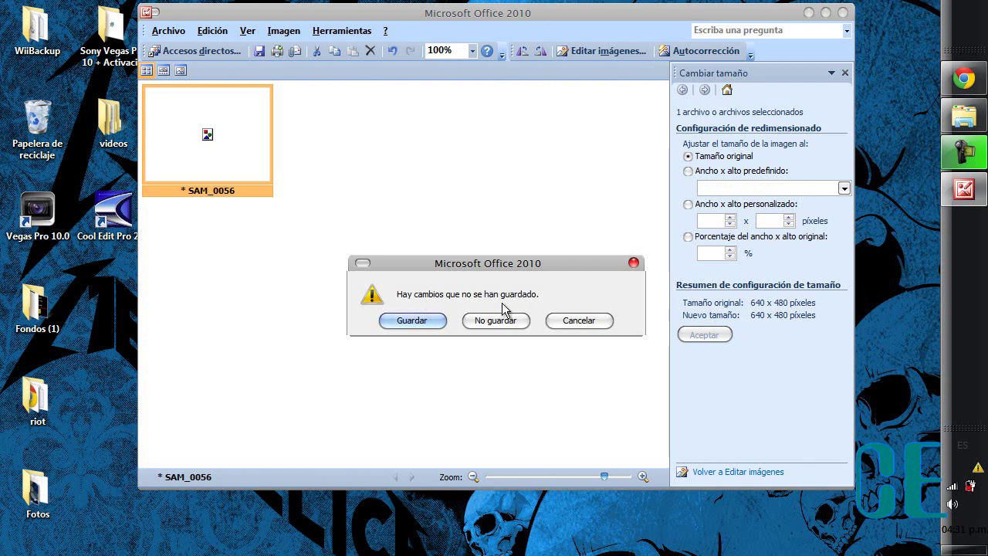
click(423, 320)
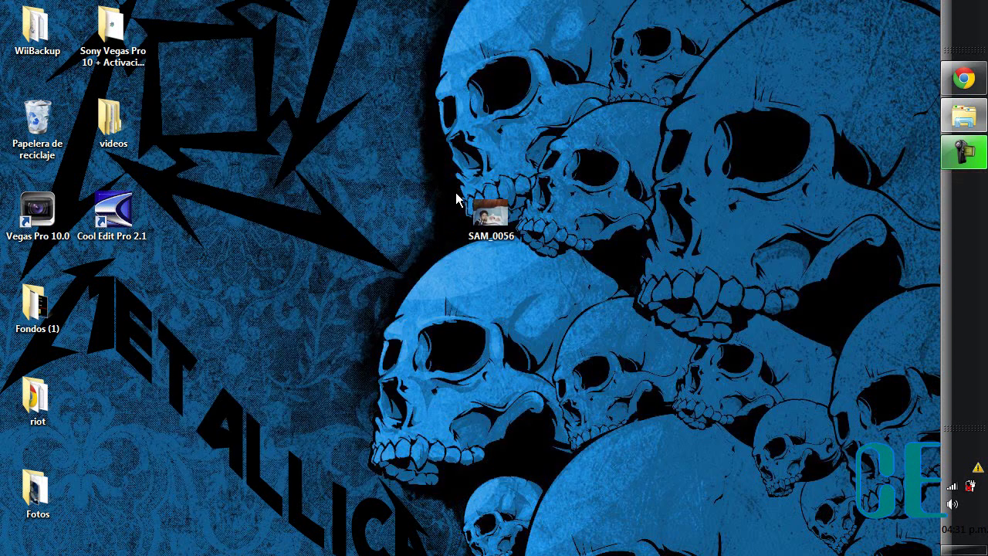
View the resized SAM_0056 photo in the Windows photo viewer and close it.
click(472, 224)
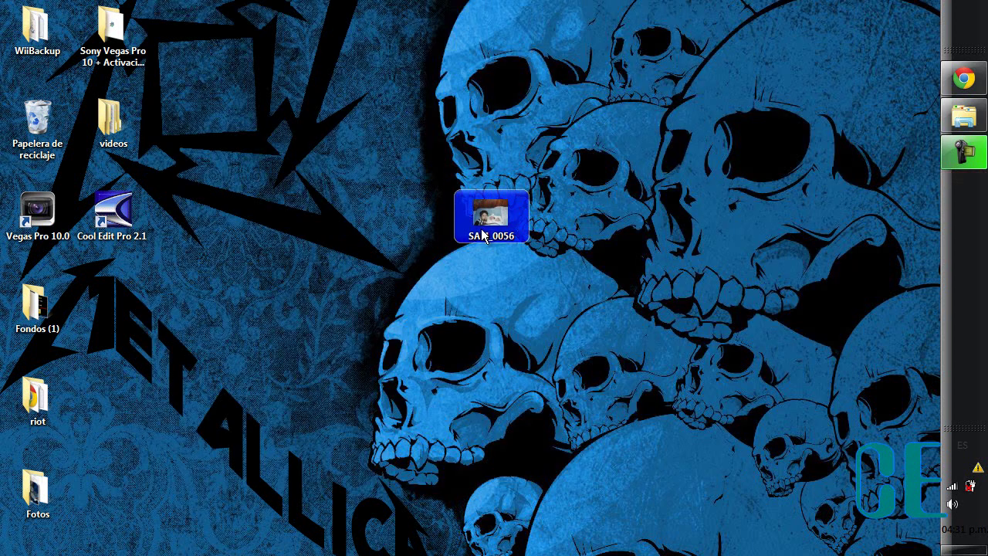
double_click(485, 234)
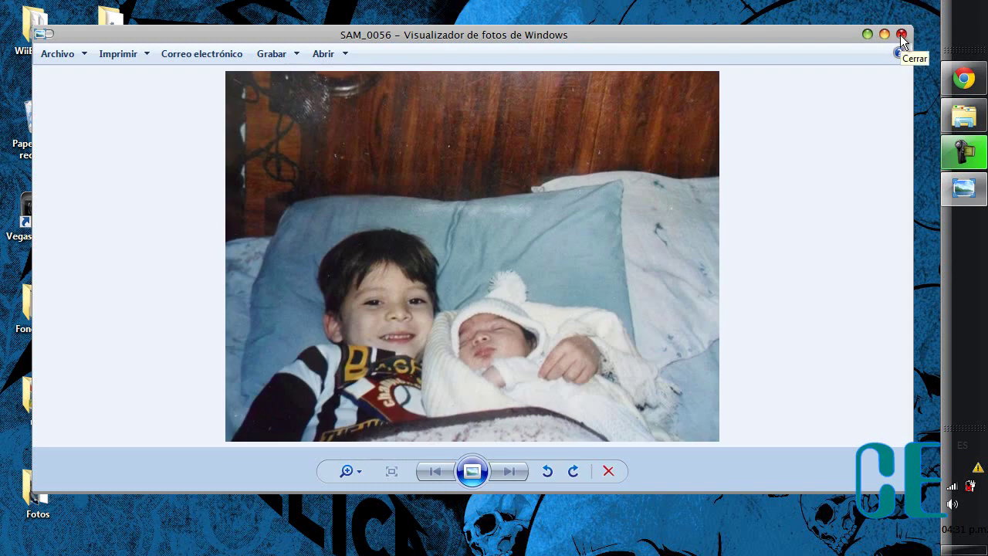
click(901, 36)
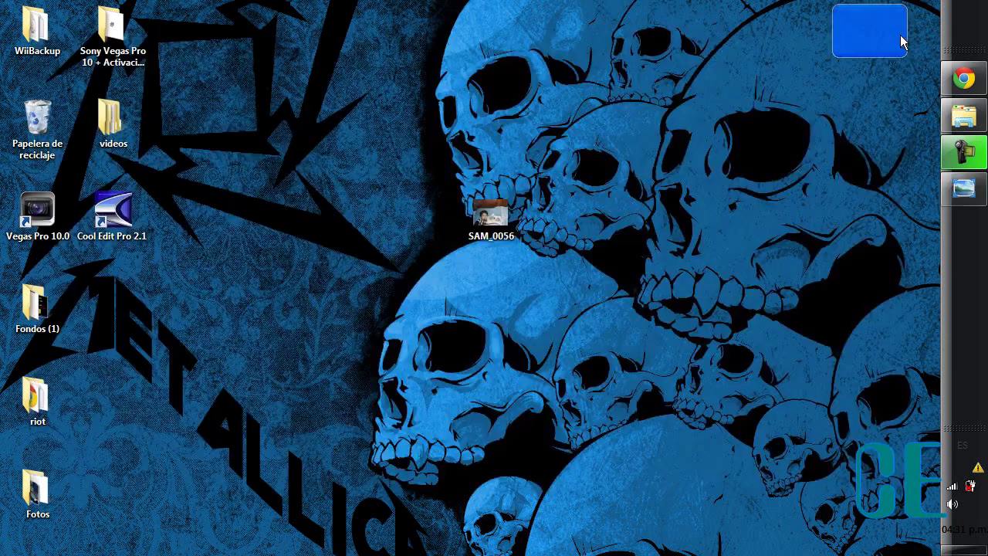
Check the size and size on disk of the resized SAM_0056 in its properties, then close them.
drag(407, 126, 571, 267)
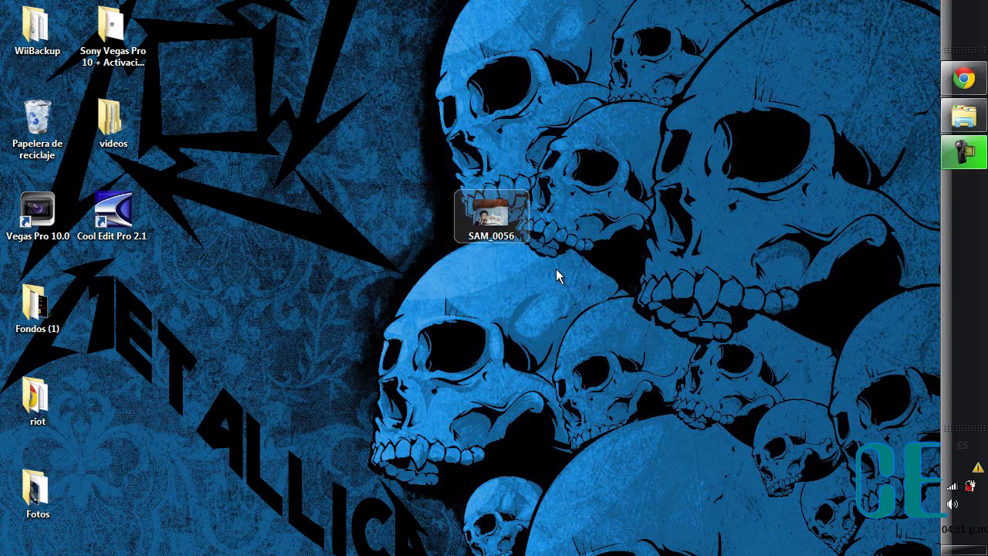
right_click(475, 216)
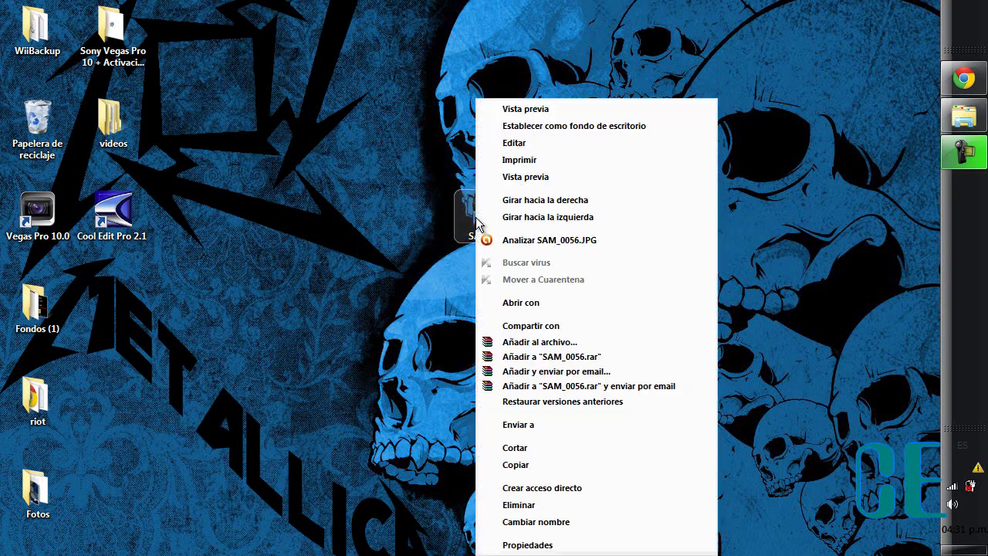
click(549, 546)
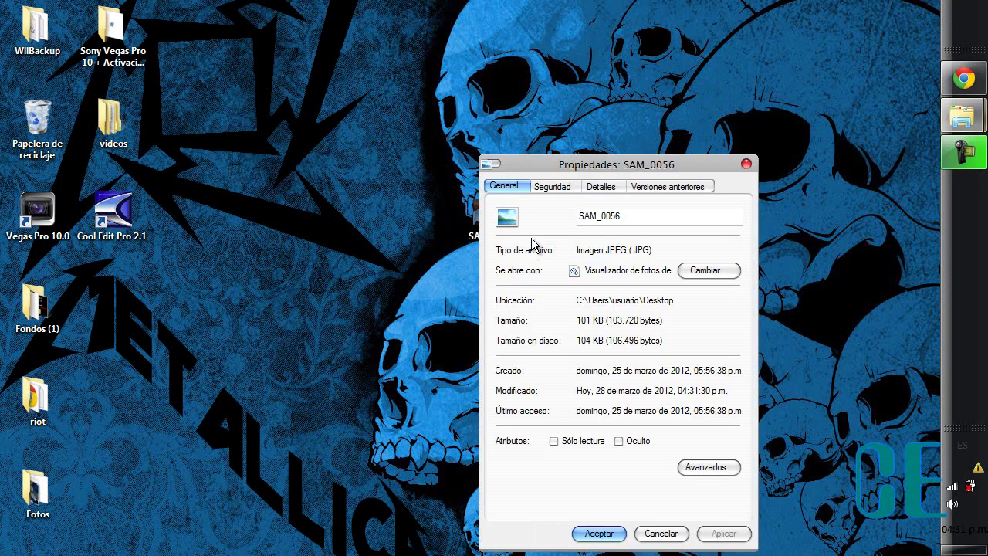
drag(573, 167, 597, 65)
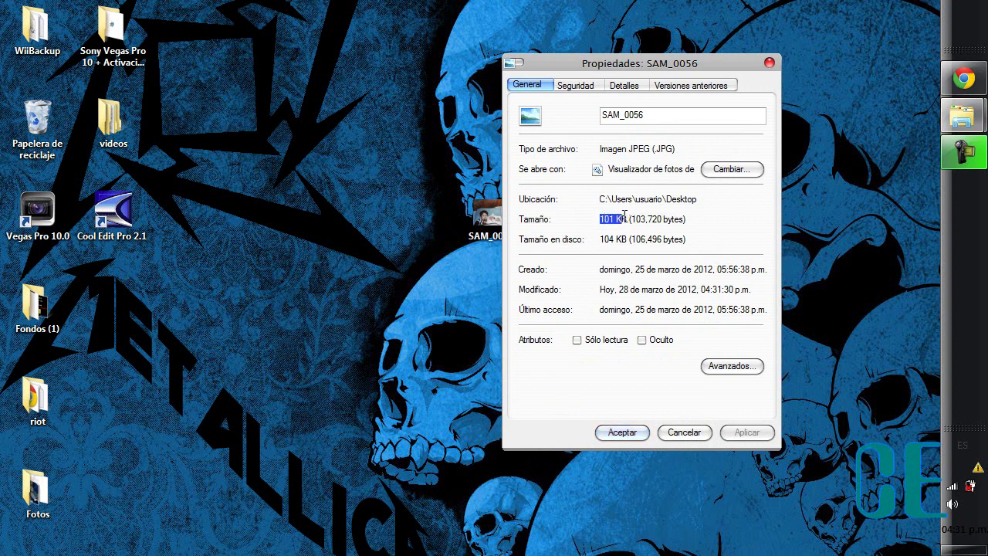
drag(630, 219, 614, 219)
click(608, 219)
drag(628, 240, 611, 239)
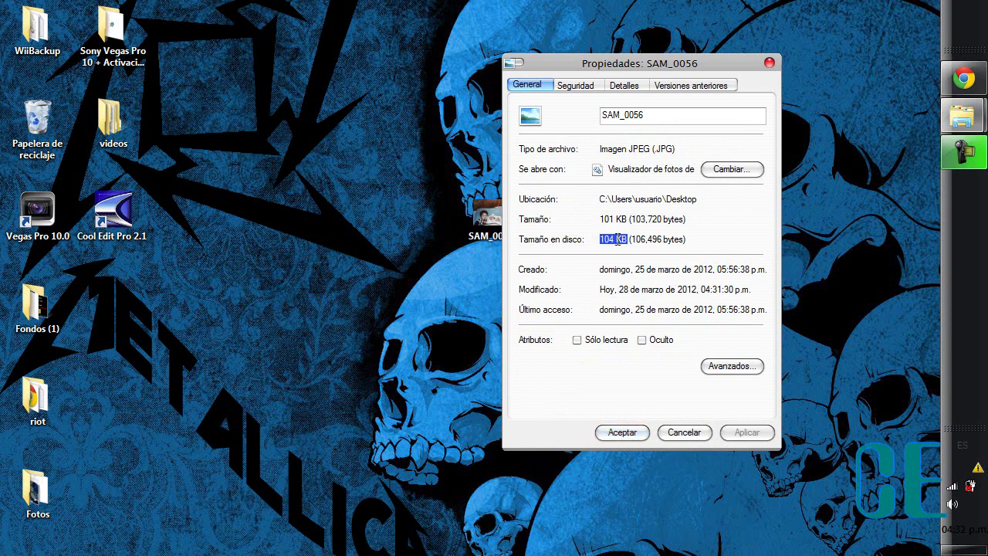
drag(599, 219, 629, 219)
click(607, 219)
click(622, 432)
Open SAM_0056 again to inspect its image quality, then close the viewer.
drag(305, 105, 549, 258)
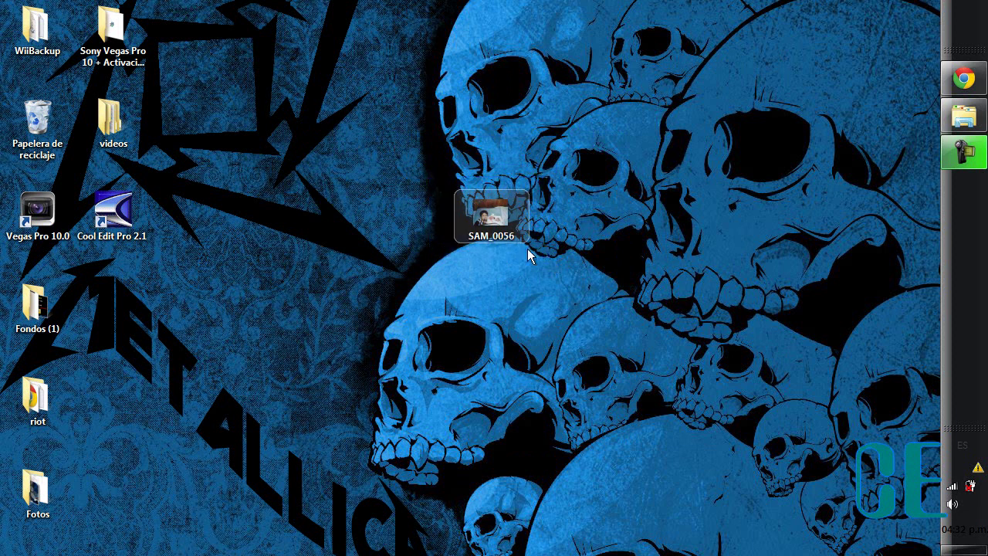
double_click(497, 236)
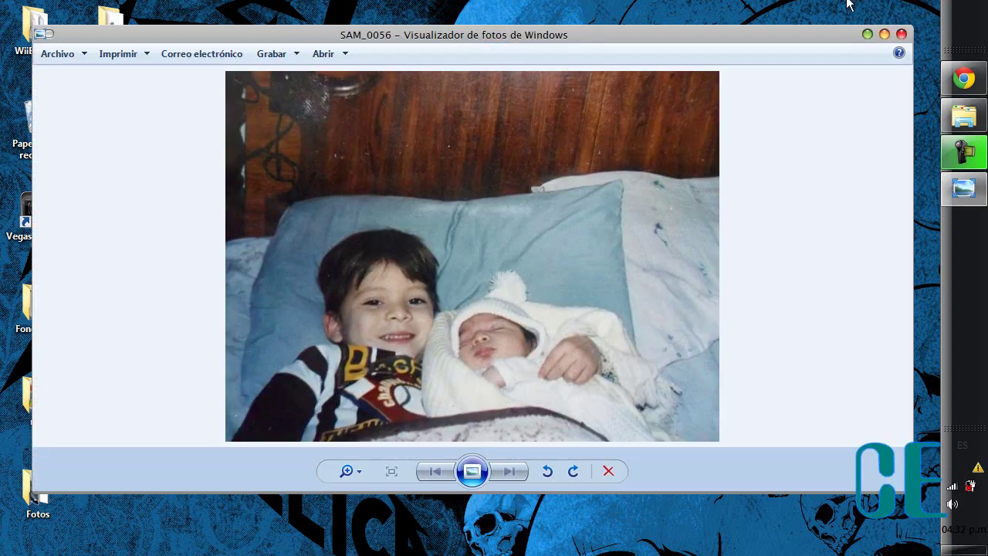
click(901, 34)
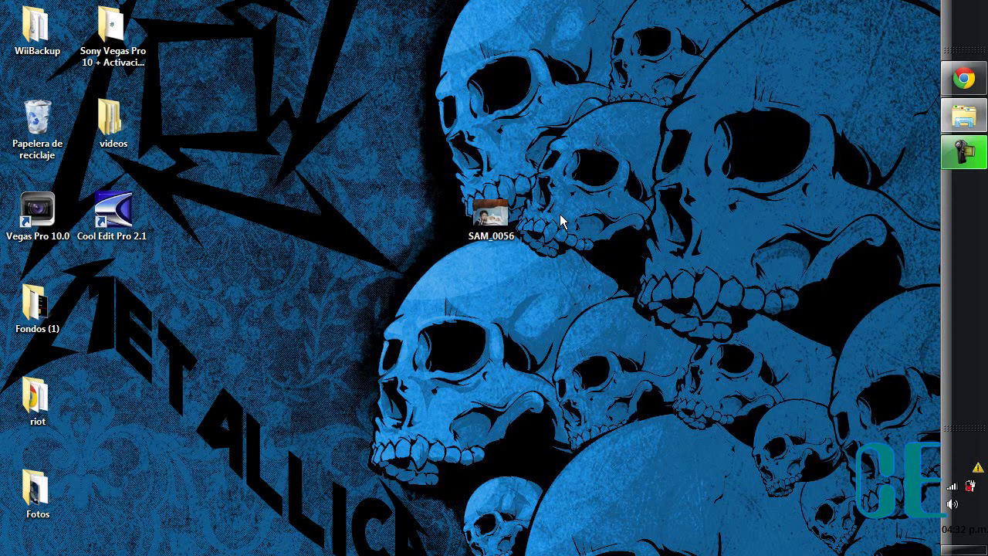
drag(609, 287, 420, 144)
drag(419, 142, 579, 295)
mouse_move(579, 293)
mouse_down()
mouse_move(406, 146)
mouse_move(403, 154)
mouse_move(417, 159)
mouse_move(414, 146)
mouse_move(568, 315)
mouse_move(578, 304)
mouse_move(569, 282)
mouse_up()
drag(567, 279, 422, 149)
click(422, 149)
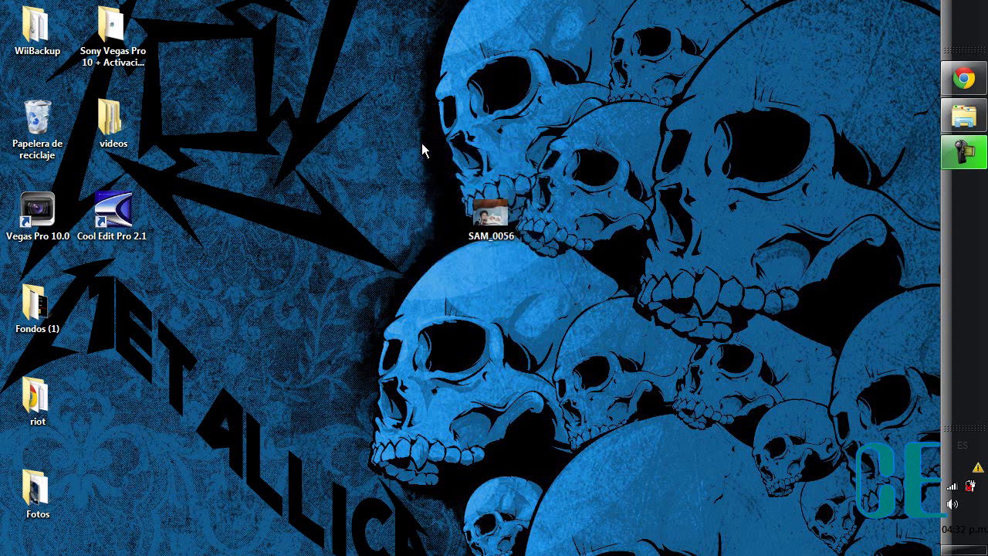
drag(207, 115, 528, 323)
click(529, 323)
drag(610, 342, 447, 162)
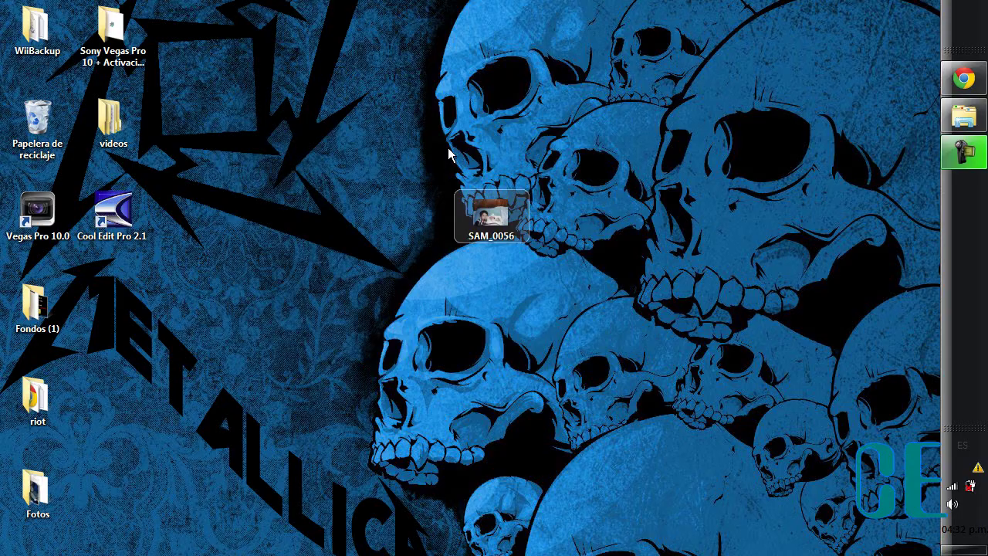